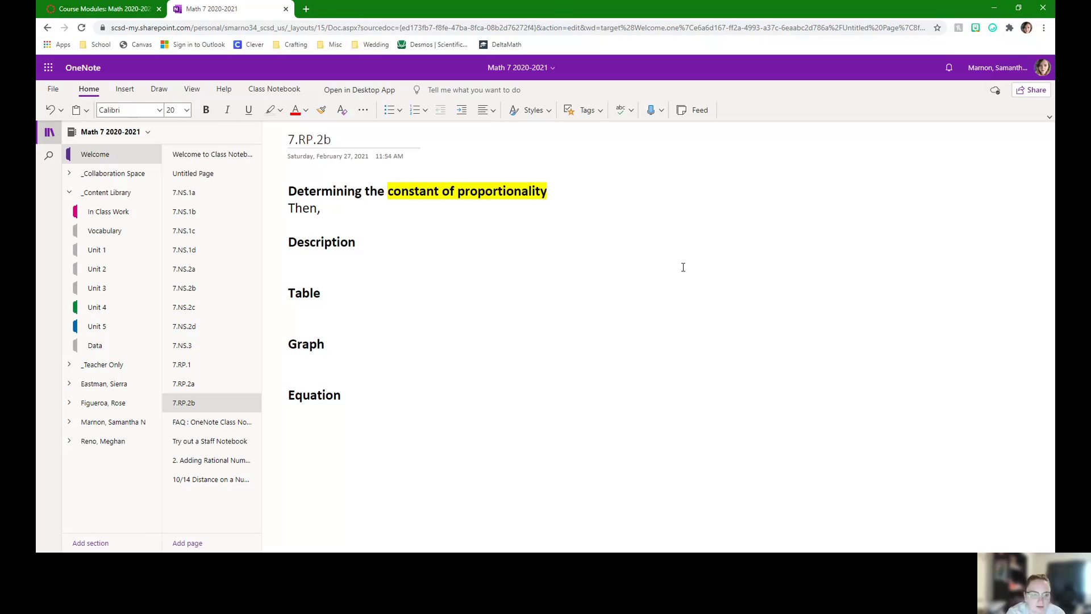
Step: Finish the line under the title with ' use it to solve something else'
text(use it to solv)
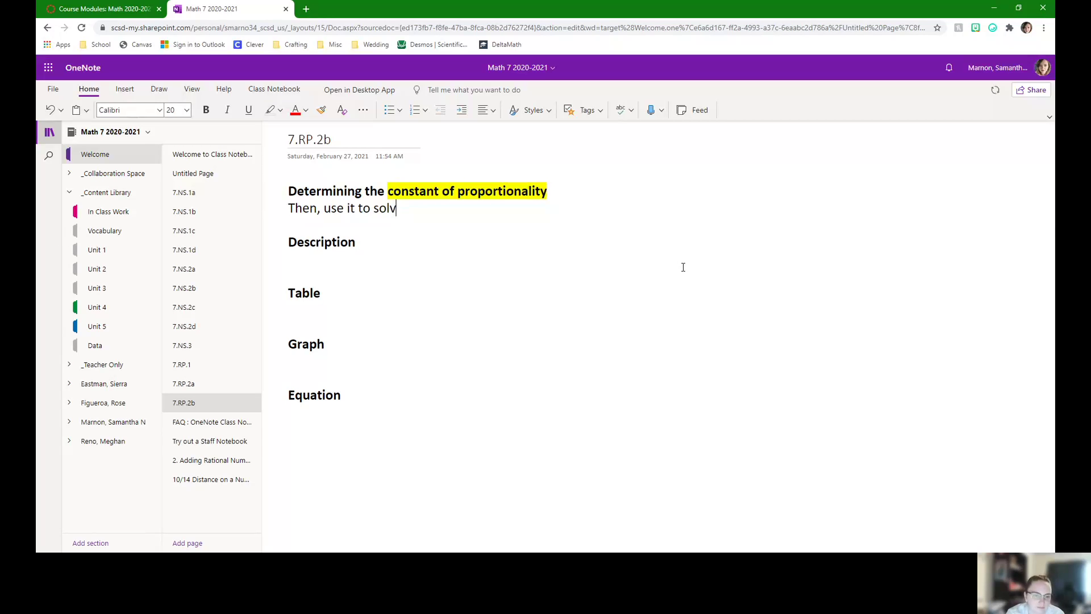
text(e something else)
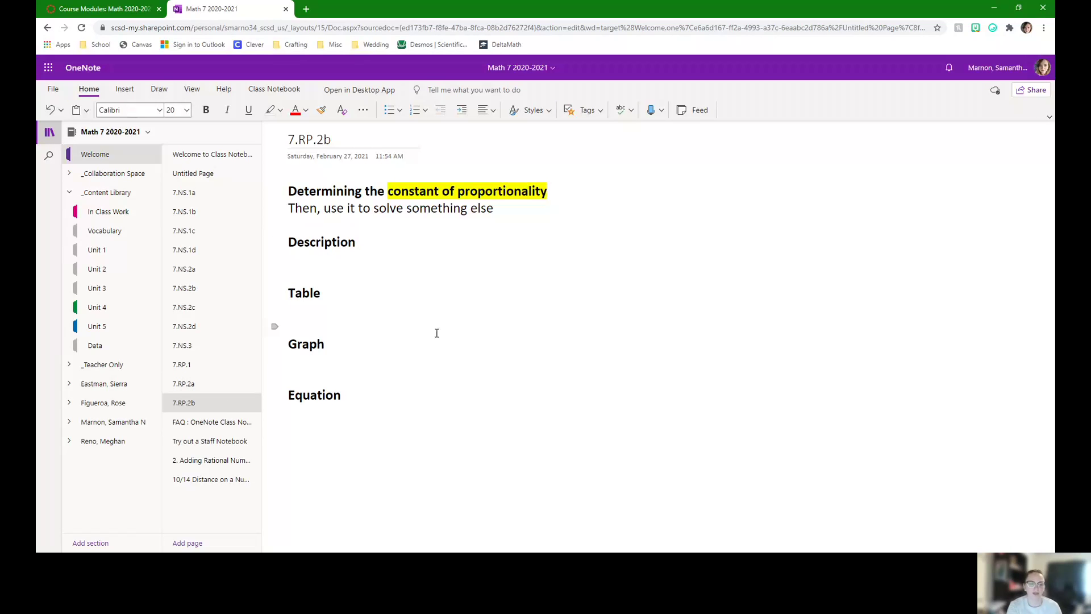
Step: With the blue pen, handwrite 'Find the unit rate' beside Description
click(159, 88)
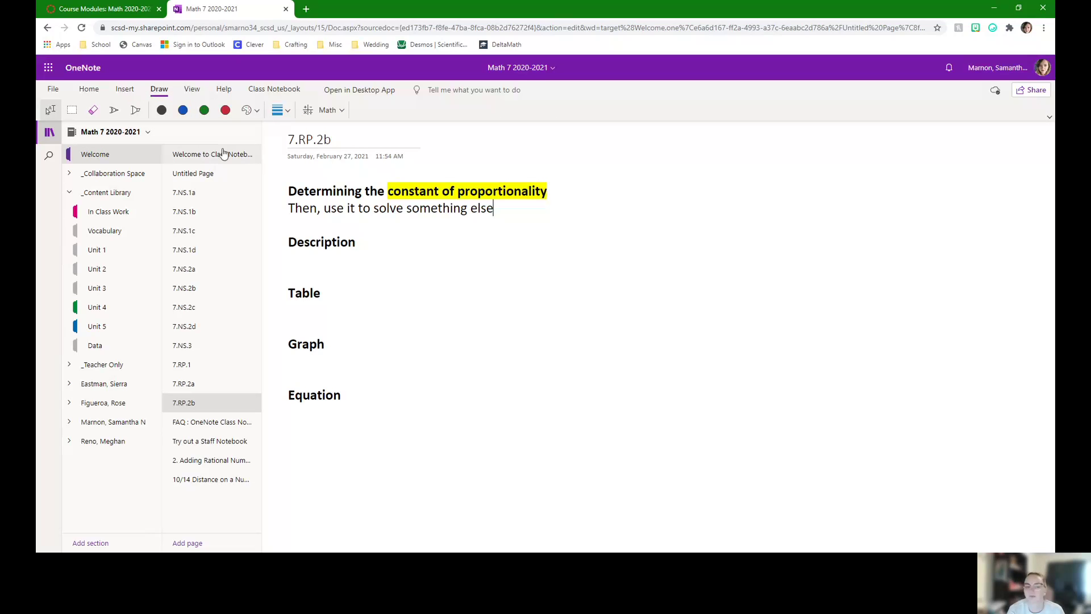
click(183, 110)
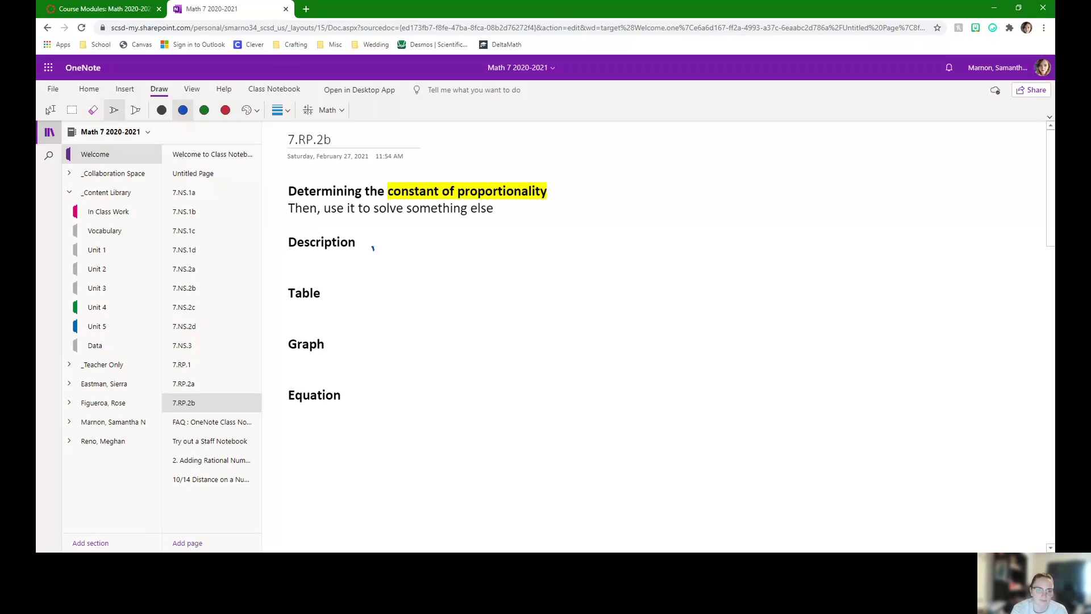
drag(373, 248, 392, 249)
mouse_move(400, 248)
mouse_down()
mouse_move(420, 230)
mouse_move(480, 246)
mouse_move(566, 242)
mouse_up()
drag(570, 233, 581, 244)
mouse_move(574, 232)
mouse_down()
mouse_move(641, 237)
mouse_move(651, 227)
mouse_up()
drag(654, 234, 664, 228)
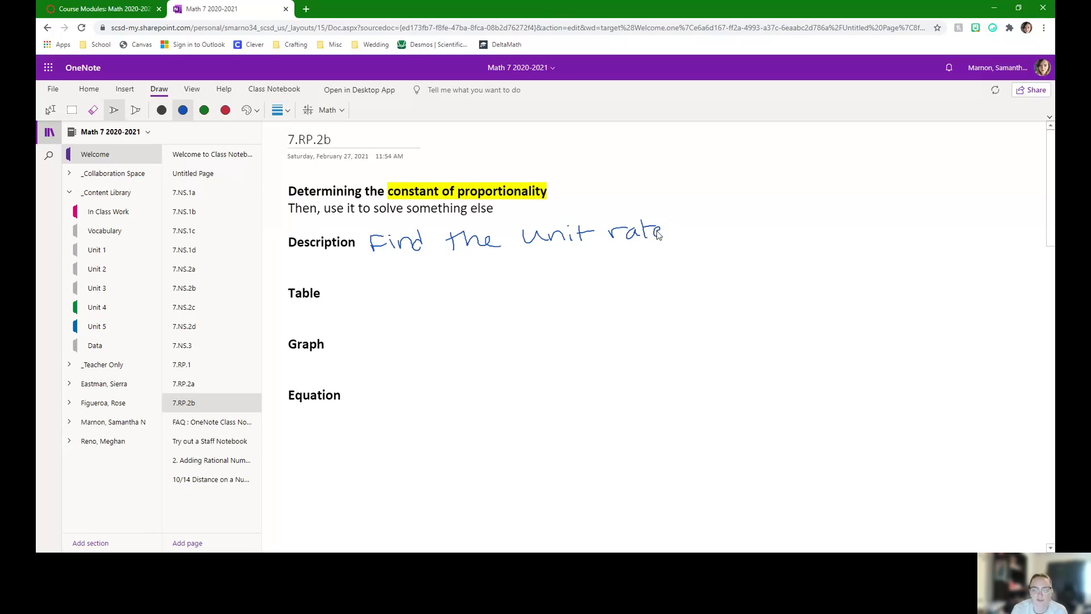
Step: Annotate 'constant of proportionality' with an arrow, 'unit rate' above it and K after it
drag(511, 182, 549, 173)
drag(529, 170, 597, 172)
click(587, 163)
drag(593, 166, 658, 148)
drag(650, 159, 663, 164)
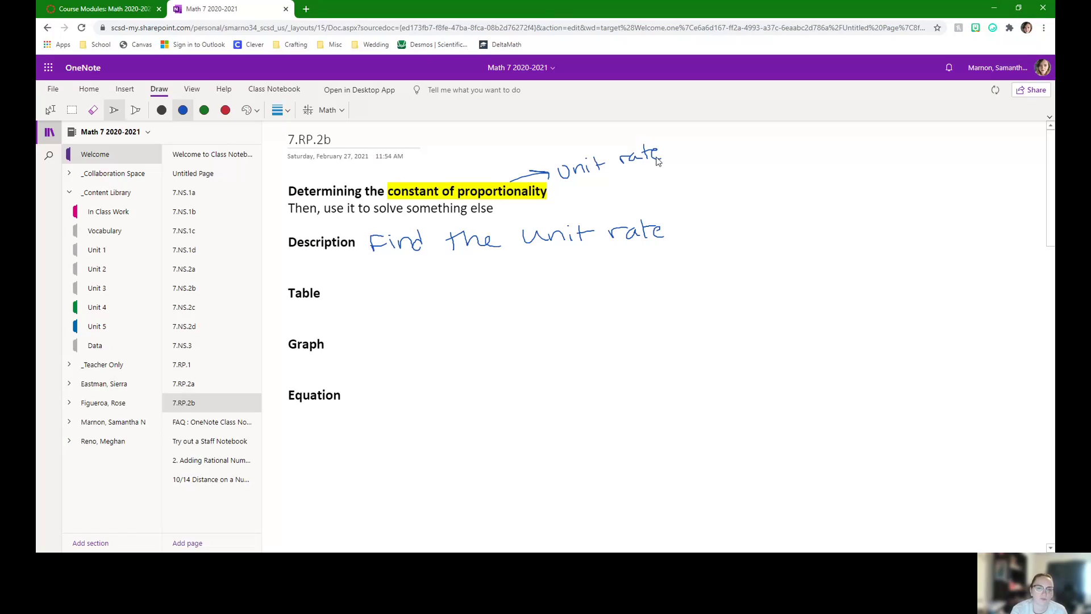
mouse_move(556, 183)
mouse_down()
mouse_move(559, 197)
mouse_move(567, 184)
mouse_move(572, 195)
mouse_up()
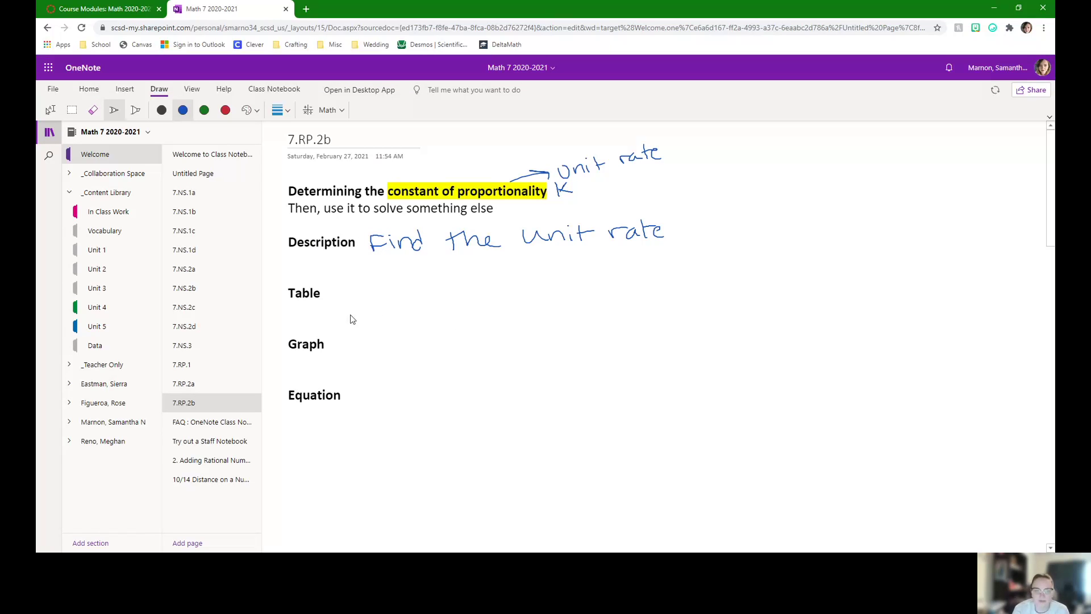
Step: Ink an x|y table (1–2, 2–4, 3–6) beside Table with a K column of 2s
mouse_move(364, 277)
mouse_down()
mouse_move(363, 315)
mouse_move(345, 288)
mouse_move(366, 289)
mouse_move(343, 286)
mouse_up()
drag(364, 276, 351, 328)
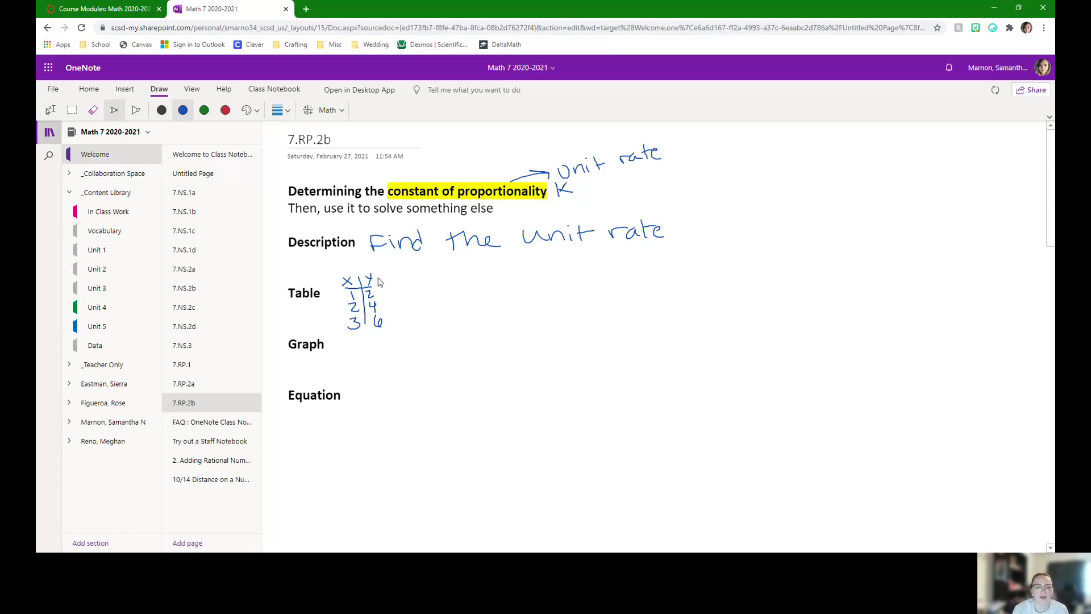
mouse_move(382, 271)
mouse_down()
mouse_move(402, 326)
mouse_move(397, 279)
mouse_move(410, 280)
mouse_up()
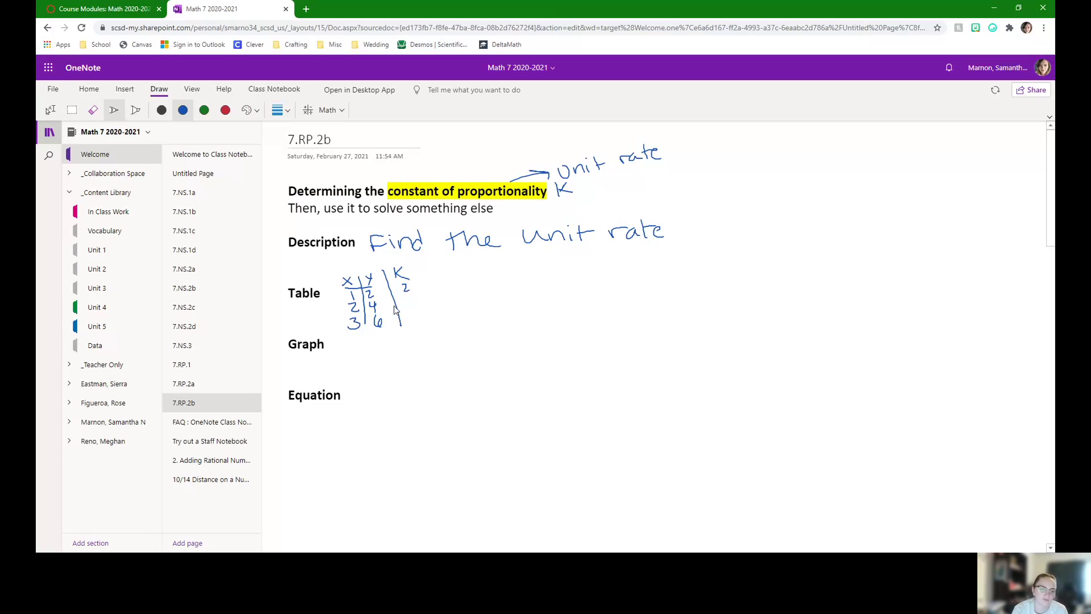
mouse_move(405, 297)
mouse_down()
mouse_move(422, 317)
mouse_move(413, 326)
mouse_move(423, 325)
mouse_up()
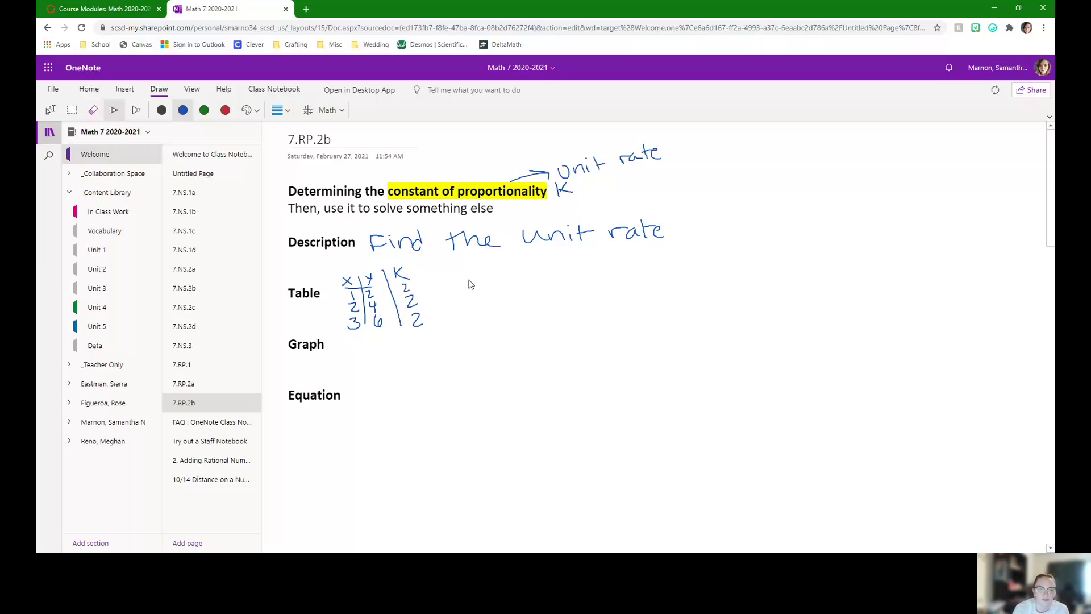
Step: Write 'y ÷ x' and 'K = y/x' beside the table
drag(470, 278, 475, 291)
mouse_move(479, 277)
mouse_down()
mouse_move(471, 293)
mouse_move(507, 284)
mouse_up()
click(493, 280)
click(493, 288)
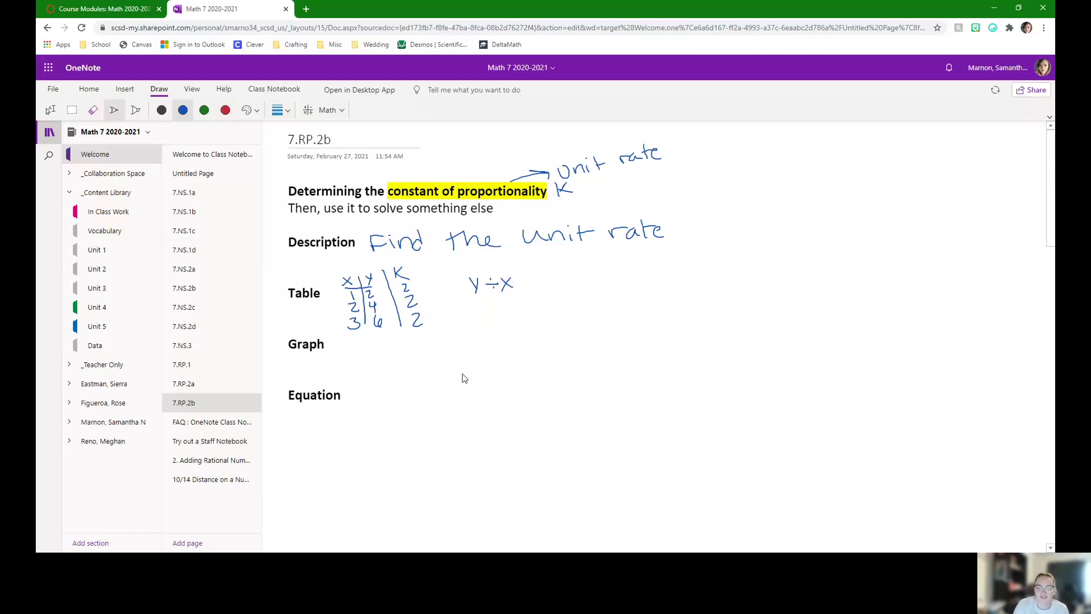
drag(572, 263, 573, 286)
mouse_move(585, 262)
mouse_down()
mouse_move(585, 287)
mouse_move(624, 276)
mouse_up()
mouse_move(612, 281)
mouse_down()
mouse_move(623, 290)
mouse_move(613, 292)
mouse_up()
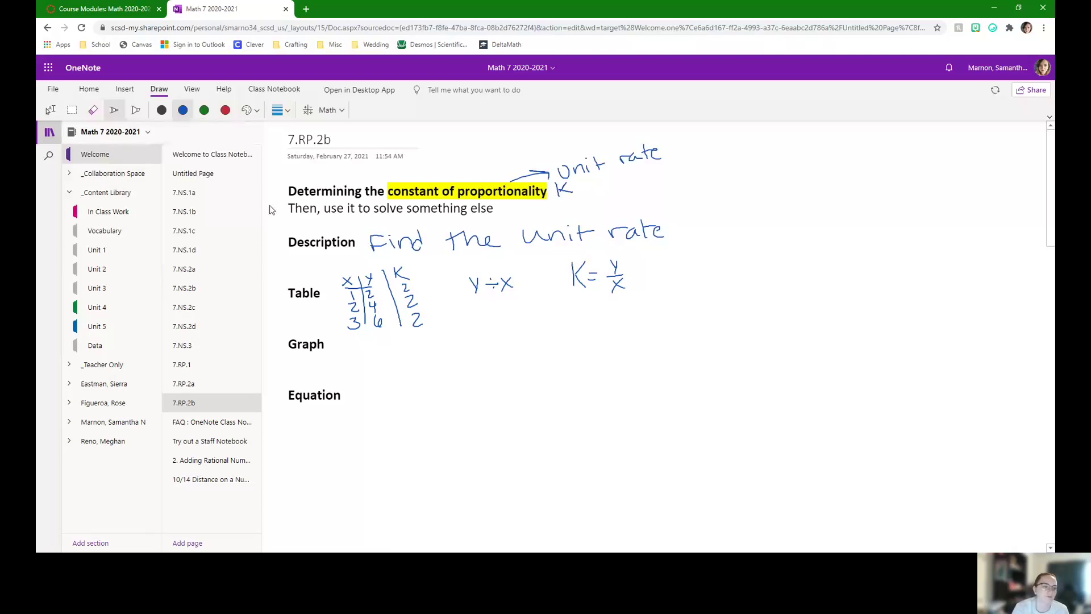
Step: Add blank space on the page below the table
click(50, 109)
click(306, 314)
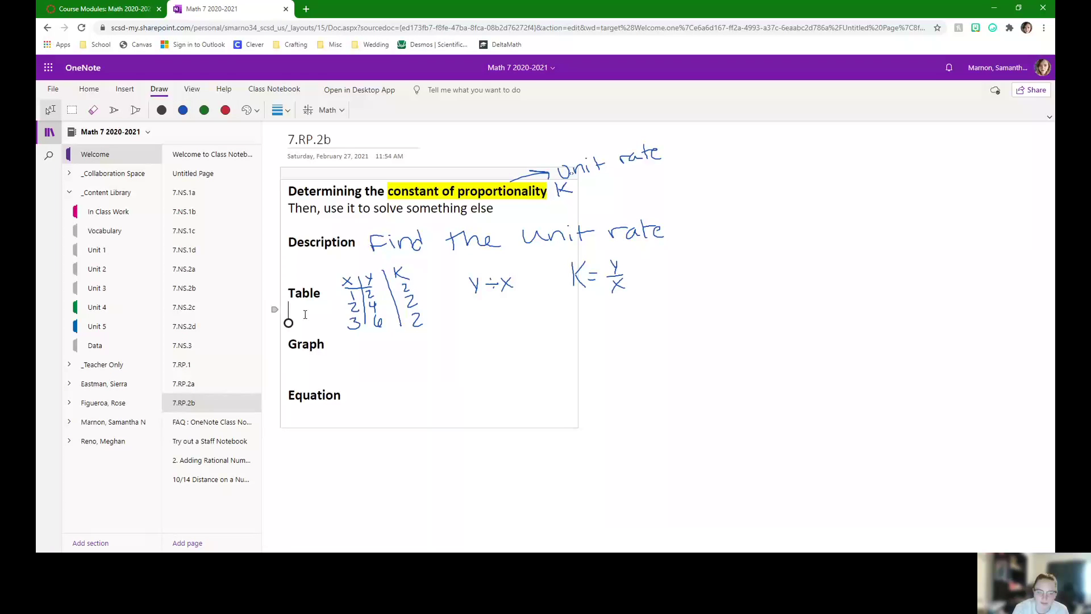
key(Return)
key(Return)
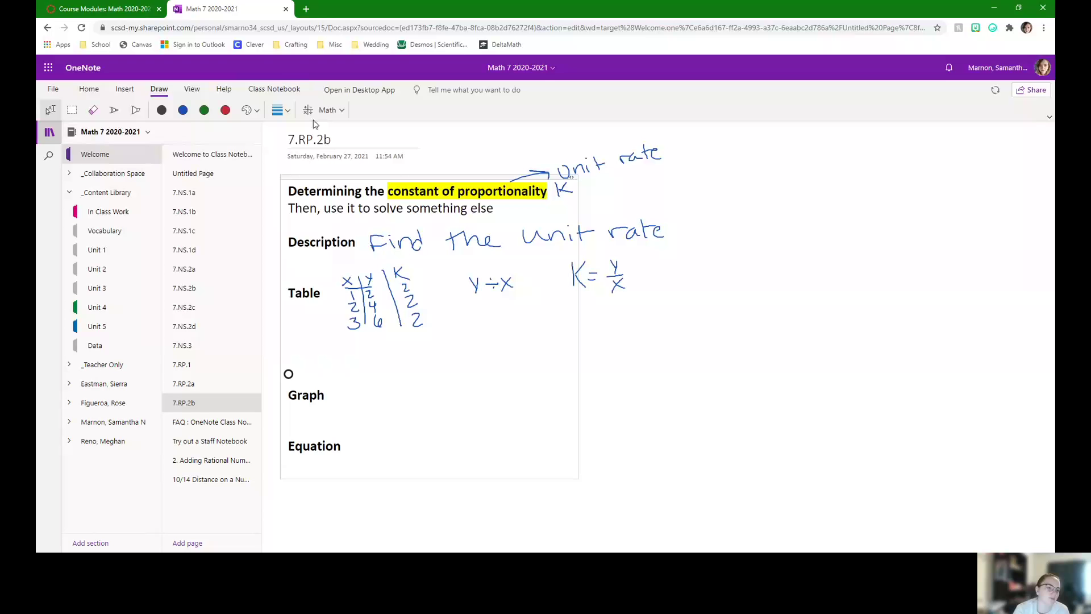
Step: Write x = 10 with unknown y, then show ×2 giving 20 in green
click(182, 109)
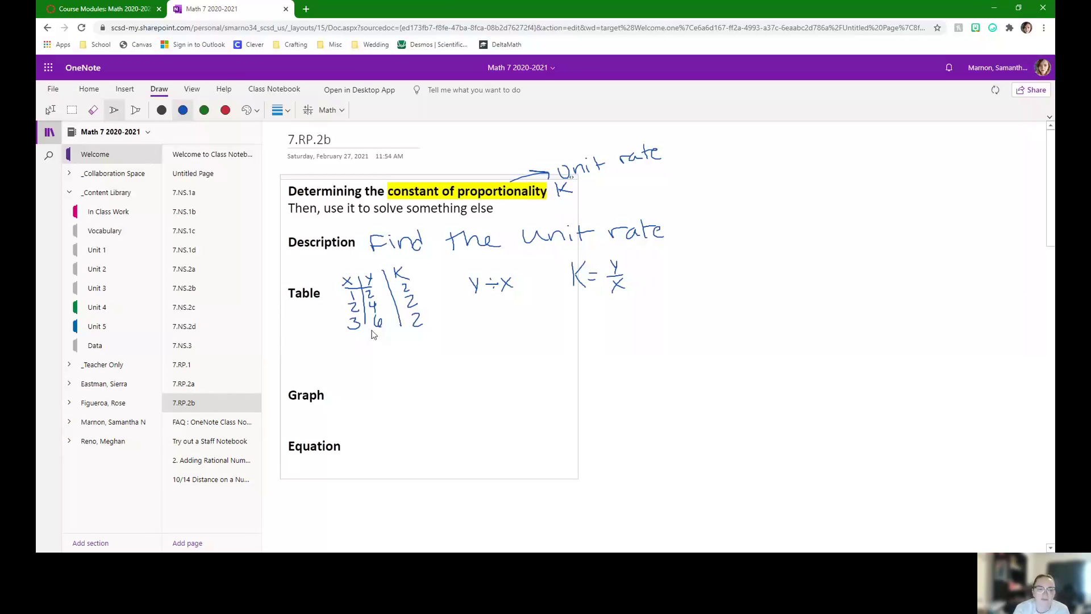
mouse_move(346, 340)
mouse_down()
mouse_move(346, 352)
mouse_move(380, 344)
mouse_up()
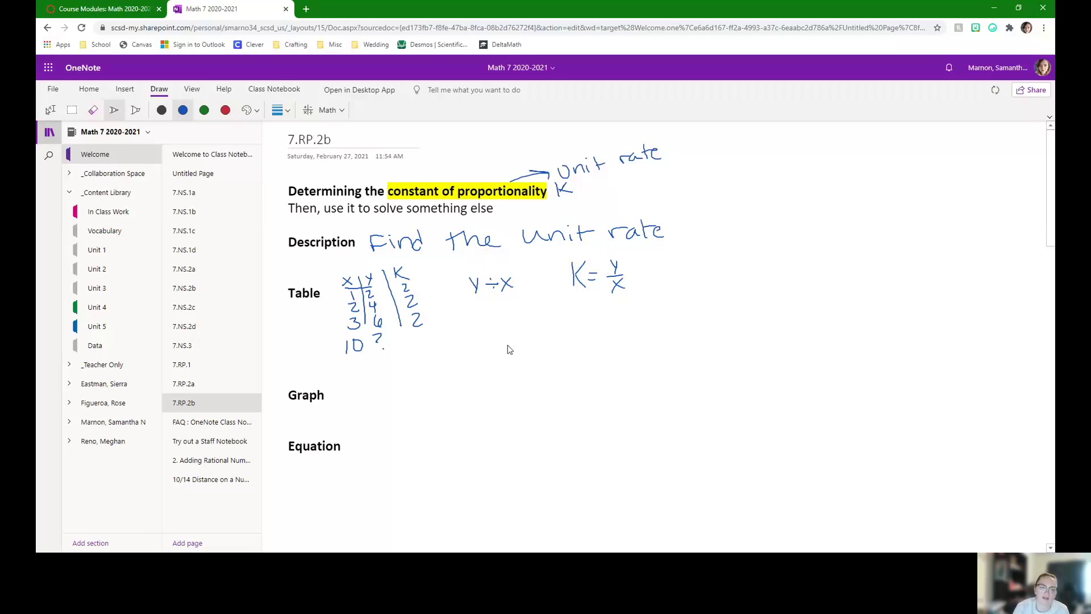
click(204, 110)
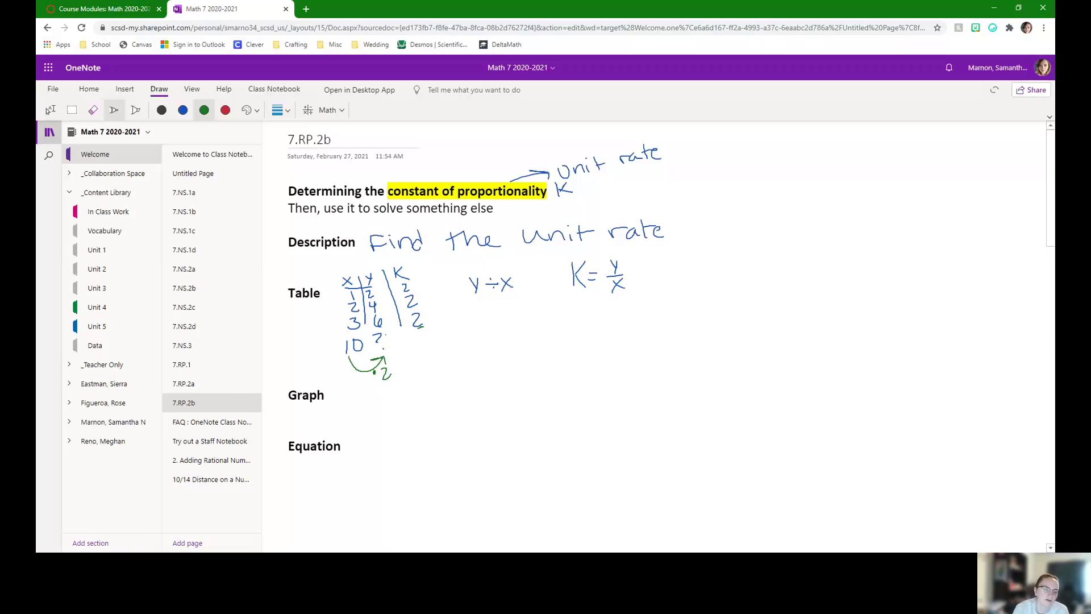
drag(386, 335, 395, 344)
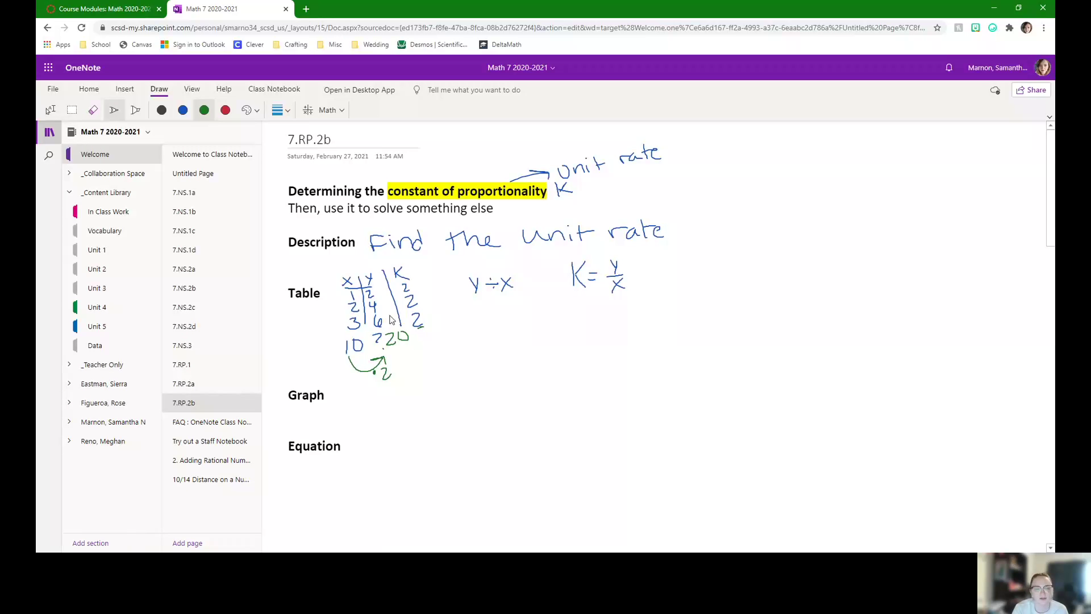
Step: Add blank space above the Equation heading for a graph
click(54, 110)
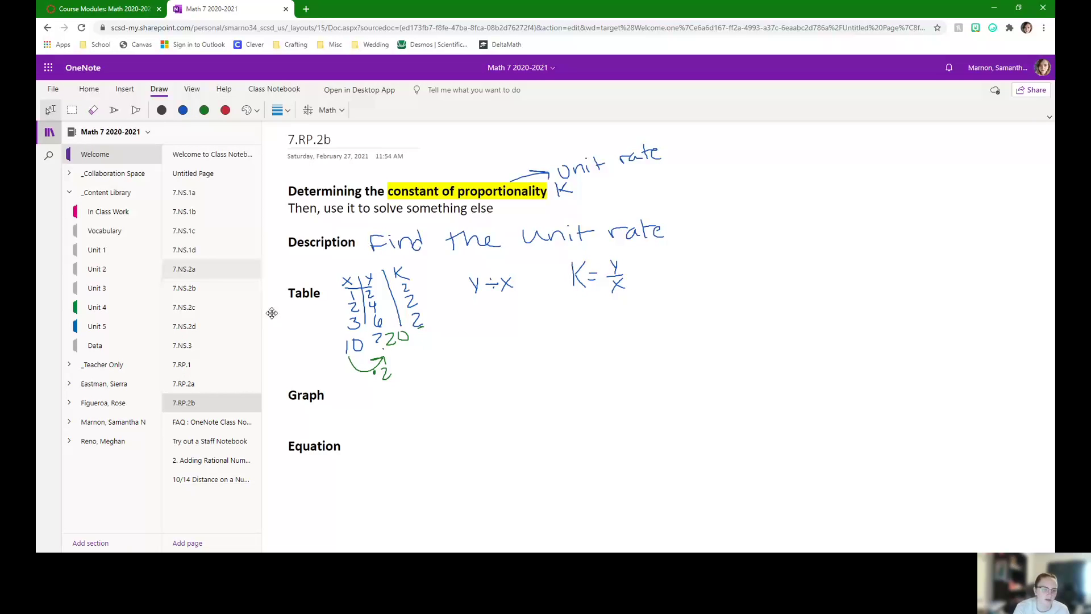
click(322, 423)
key(Return)
key(Return)
key(Return)
key(Return)
key(Return)
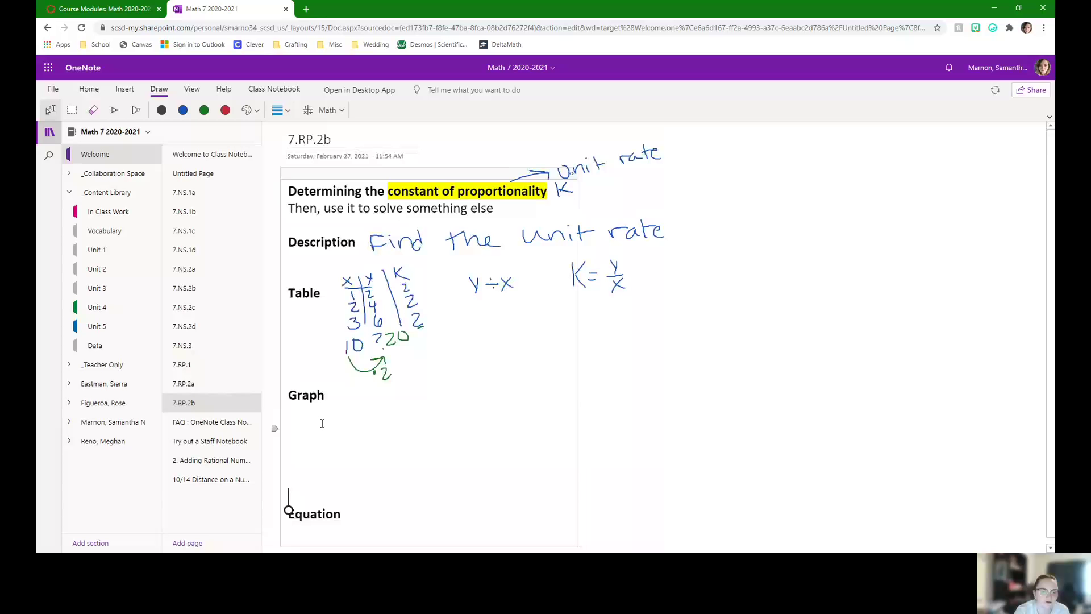
Step: Draw blue x–y axes under Graph with a line rising from the origin
click(182, 110)
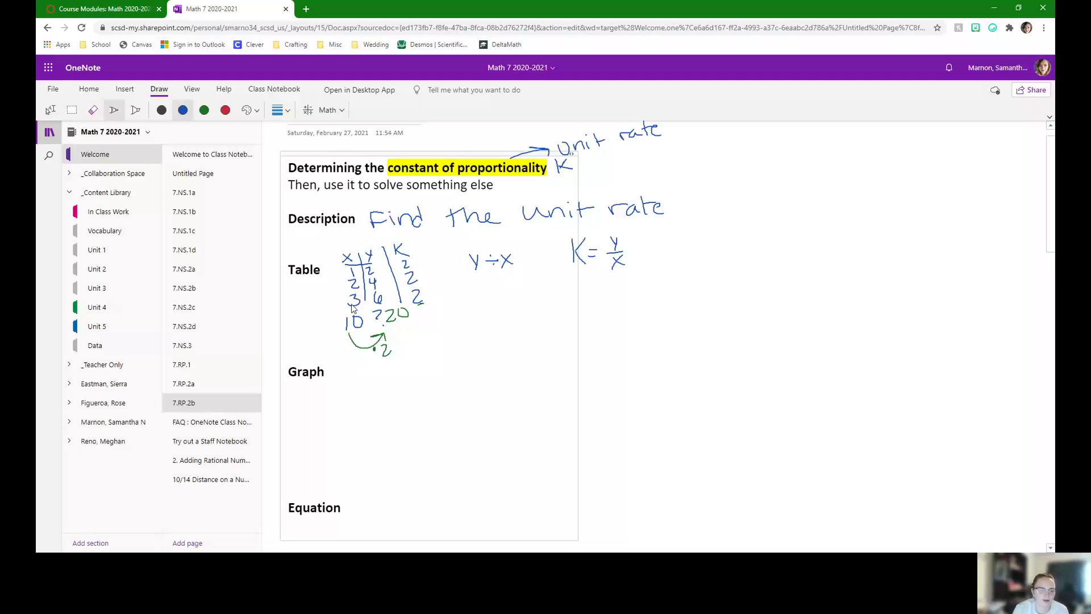
mouse_move(355, 385)
mouse_down()
mouse_move(356, 450)
mouse_move(444, 445)
mouse_up()
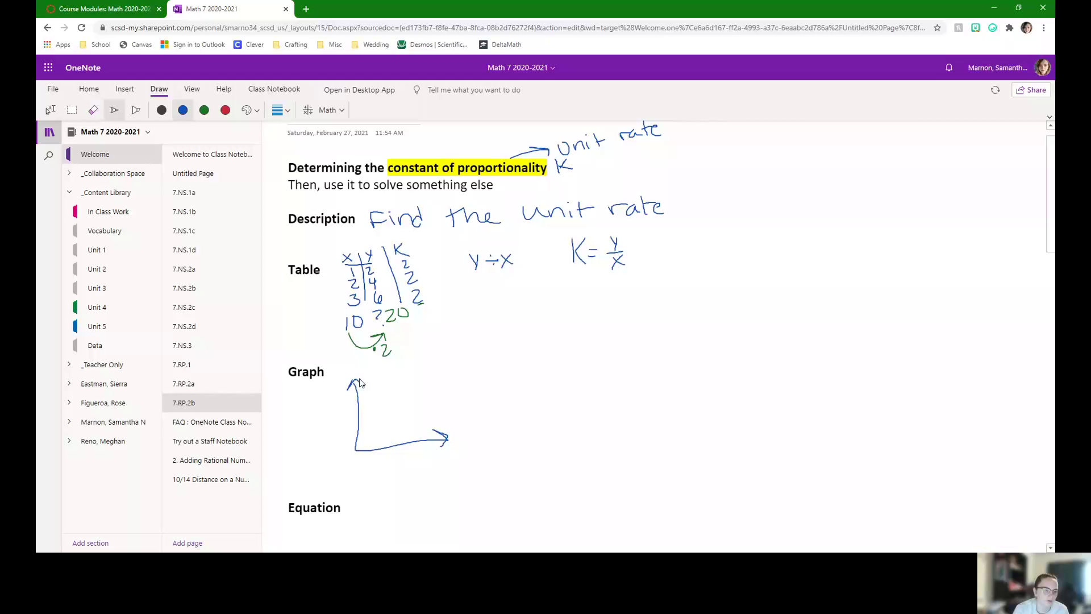
drag(329, 368, 339, 384)
drag(460, 443, 464, 454)
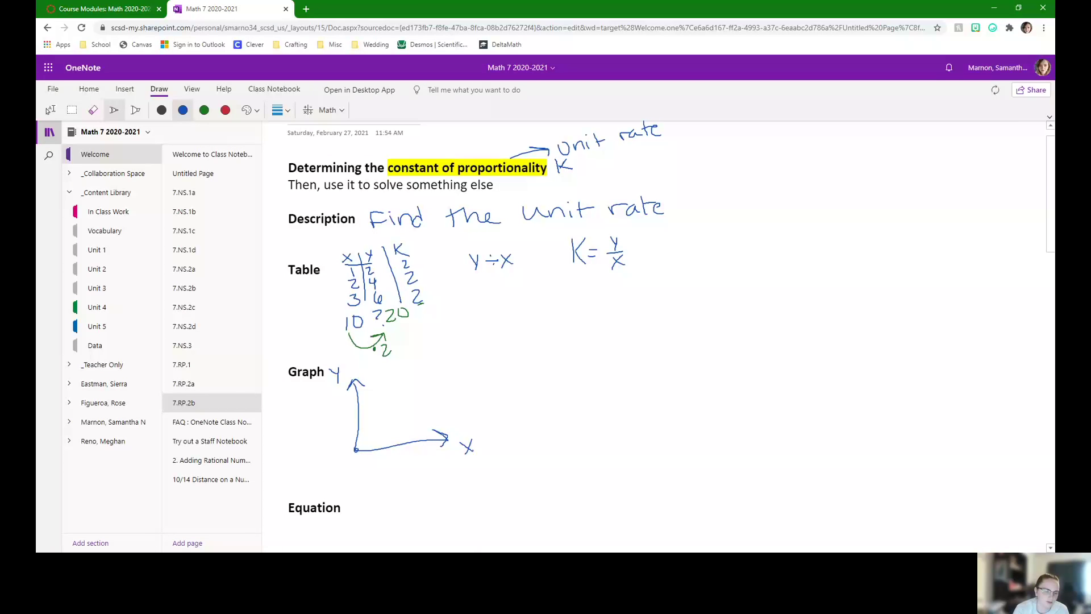
click(356, 449)
drag(386, 427, 439, 389)
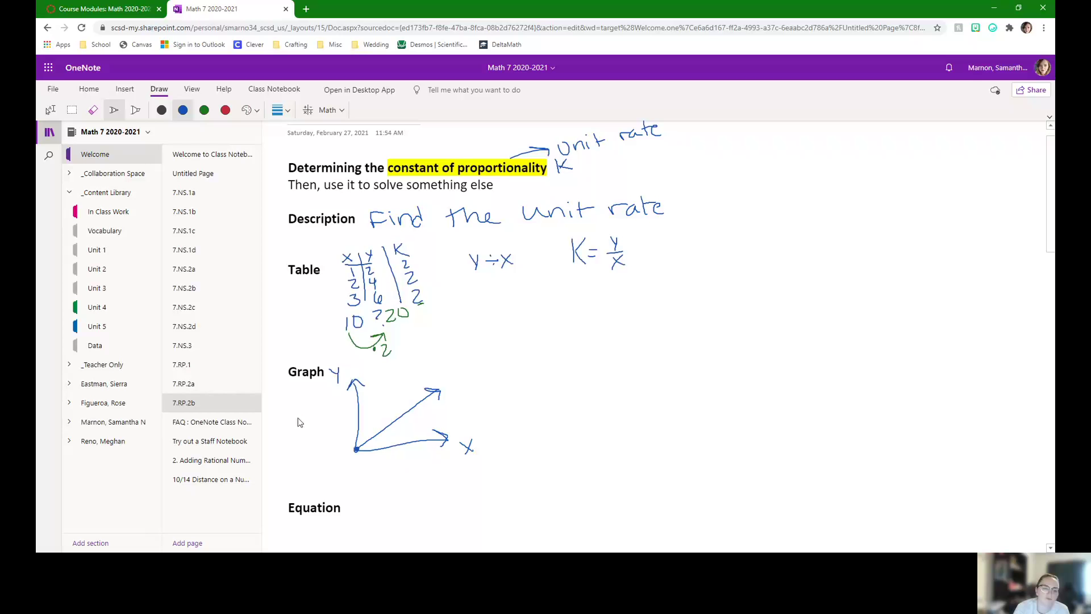
Step: Sketch two small axes to the left, circling and crossing out the lower one in red
mouse_move(291, 406)
mouse_down()
mouse_move(290, 436)
mouse_move(271, 422)
mouse_move(307, 421)
mouse_up()
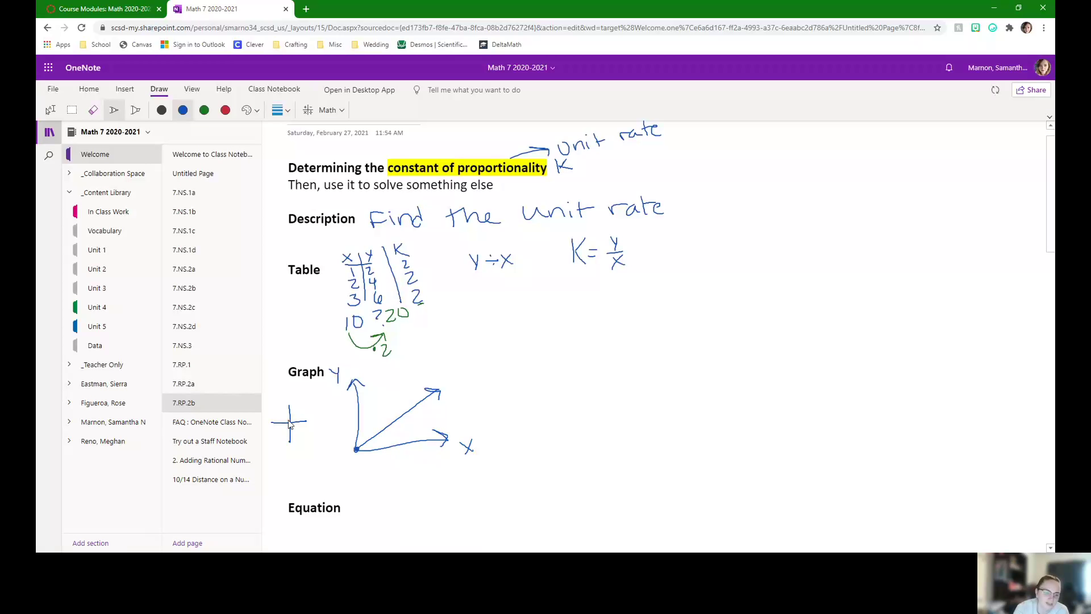
drag(287, 458, 287, 490)
right_click(295, 472)
click(225, 110)
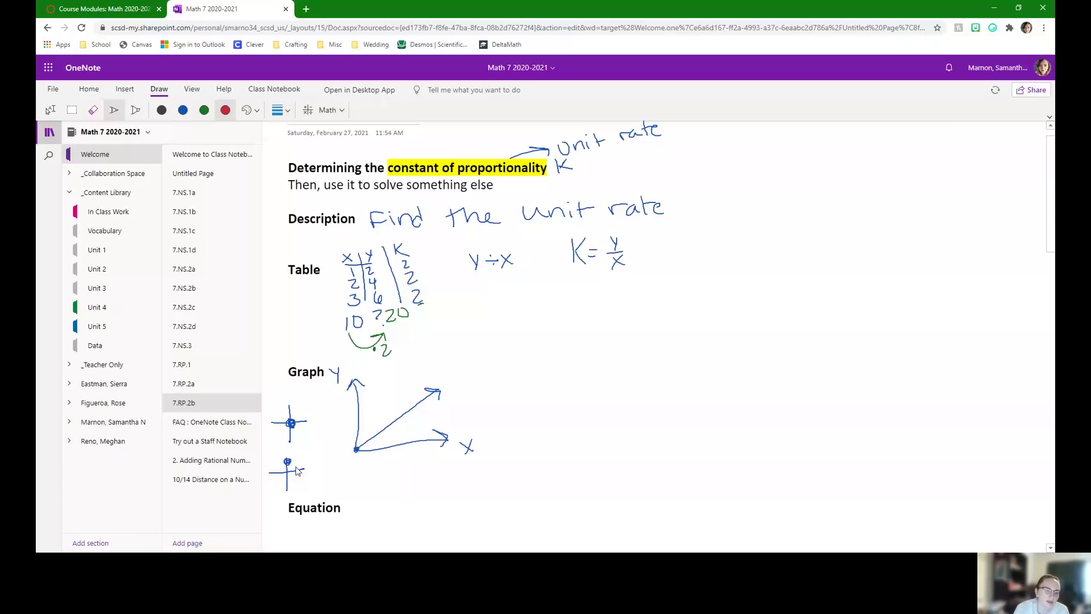
mouse_move(288, 449)
mouse_down()
mouse_move(268, 468)
mouse_move(318, 477)
mouse_move(321, 464)
mouse_move(281, 448)
mouse_up()
drag(276, 452, 312, 475)
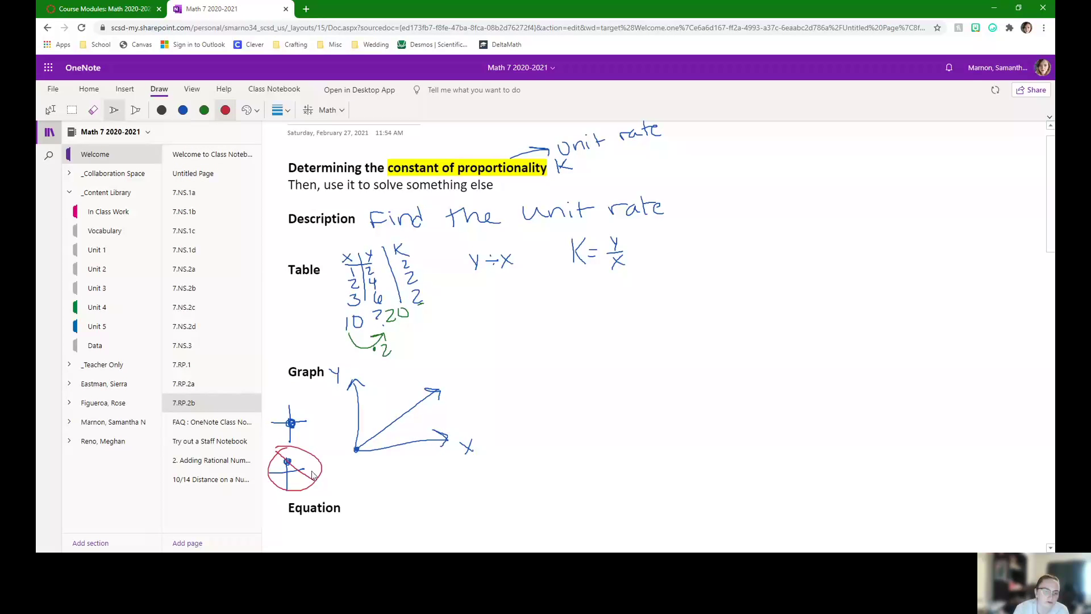
Step: In blue, mark a point on the graph line labelled (x, y)
click(183, 110)
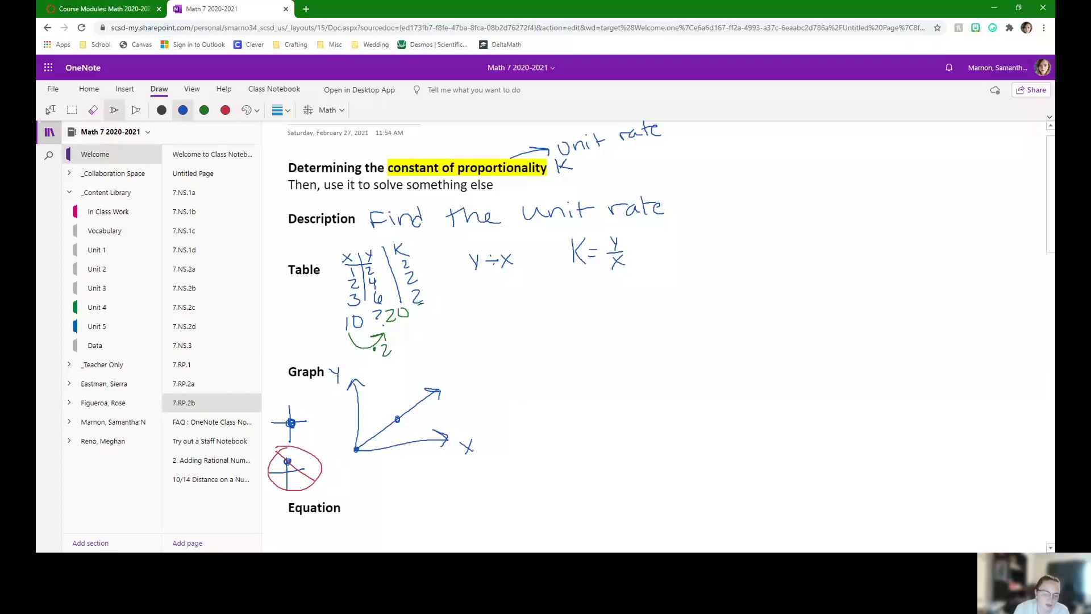
right_click(396, 419)
click(381, 388)
drag(399, 389, 398, 402)
mouse_move(404, 389)
mouse_down()
mouse_move(403, 398)
mouse_move(423, 391)
mouse_up()
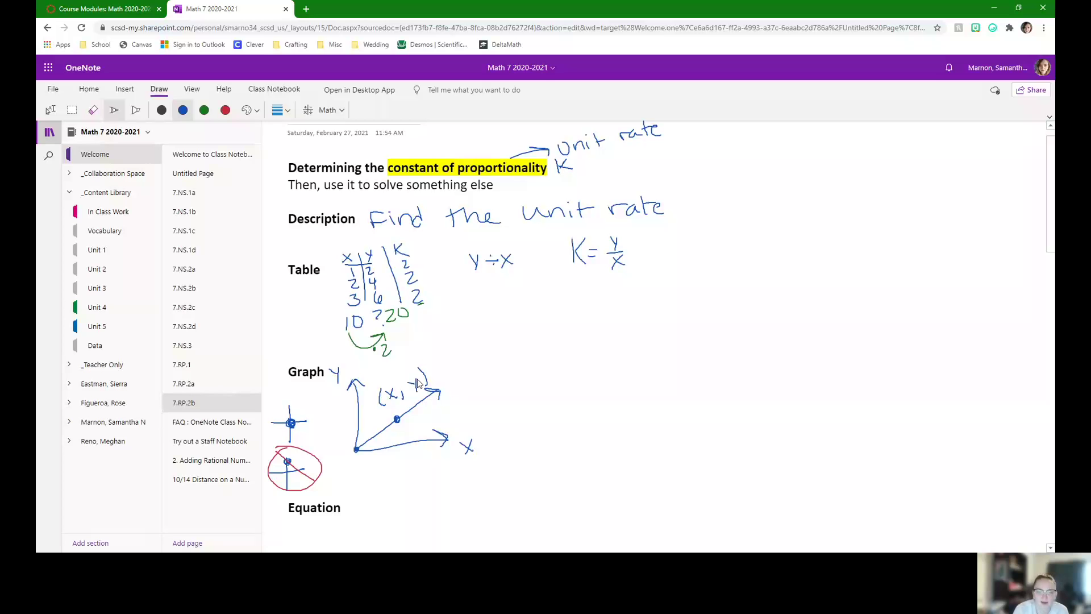
Step: Write K = y/x = 9/3 = 3 beside the graph and relabel the point (3, 9)
drag(482, 381, 482, 404)
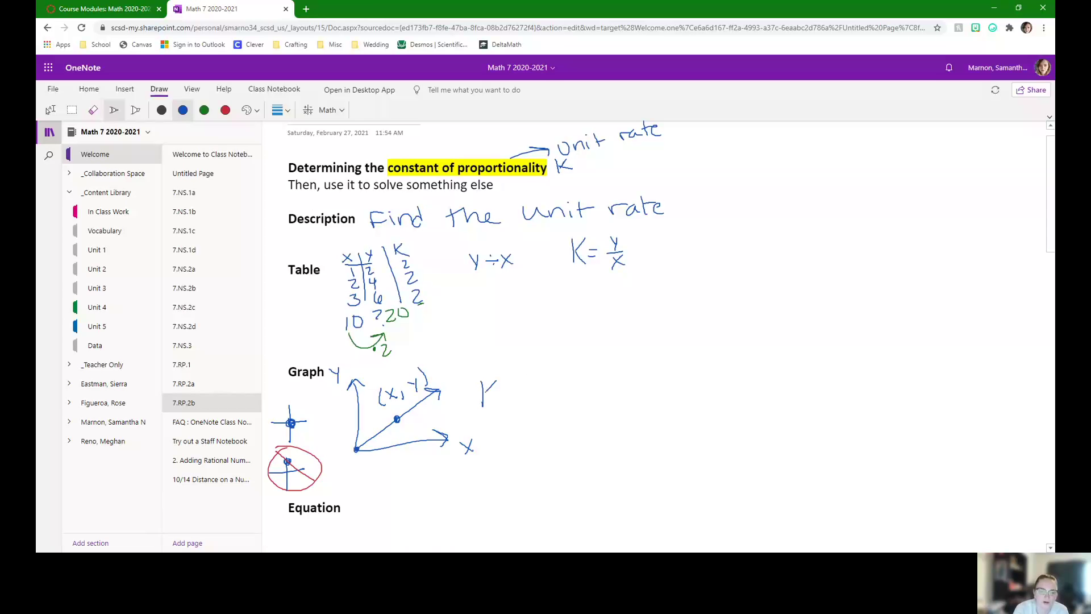
mouse_move(528, 374)
mouse_down()
mouse_move(541, 370)
mouse_move(548, 390)
mouse_up()
mouse_move(532, 396)
mouse_down()
mouse_move(546, 407)
mouse_move(532, 408)
mouse_up()
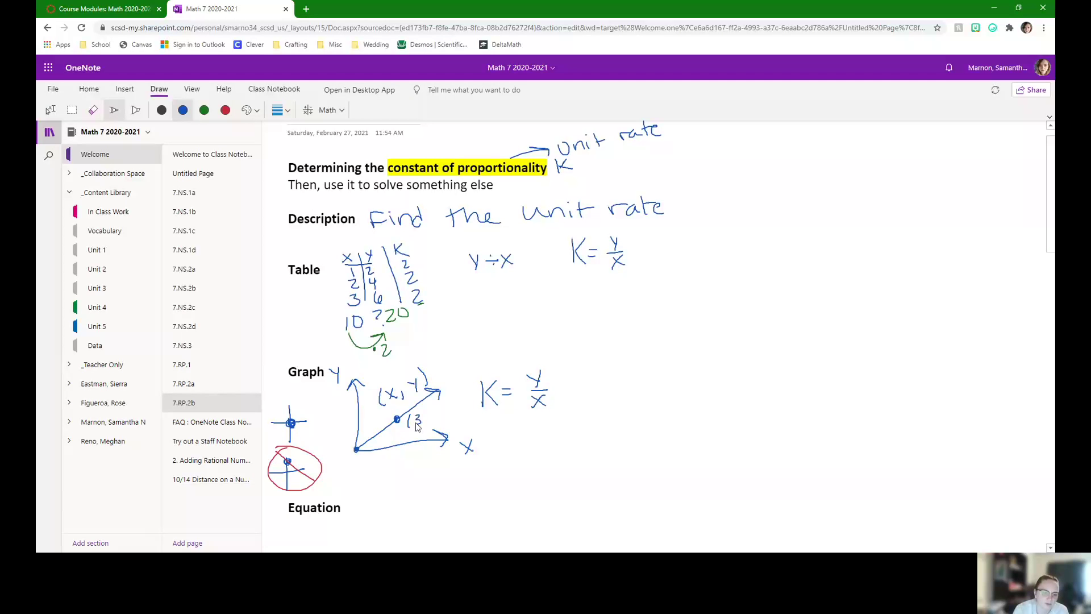
drag(428, 421, 426, 428)
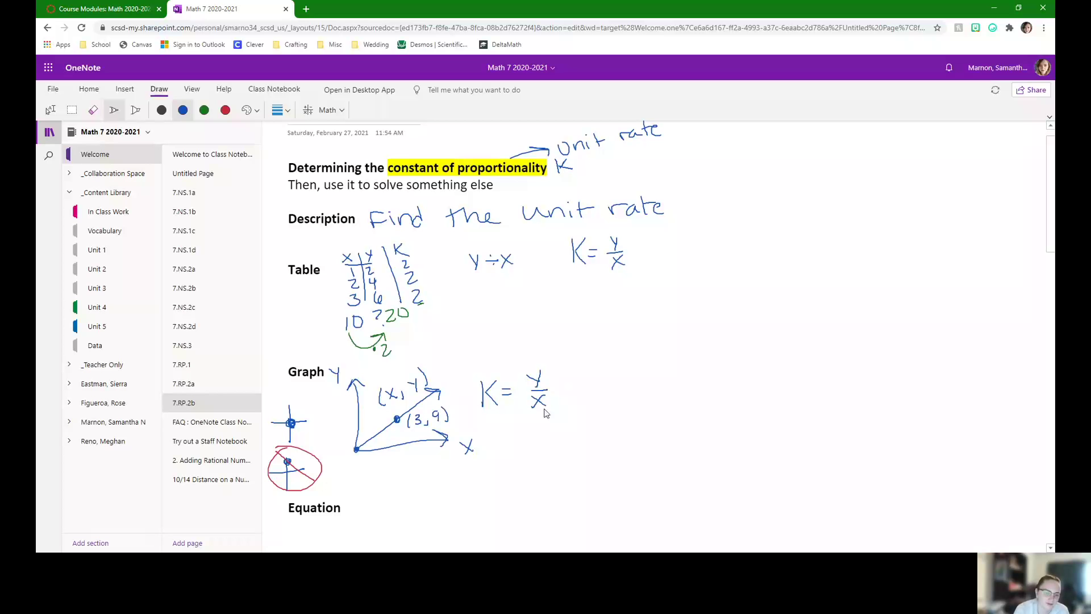
mouse_move(594, 371)
mouse_down()
mouse_move(601, 388)
mouse_move(585, 405)
mouse_move(622, 382)
mouse_move(640, 392)
mouse_up()
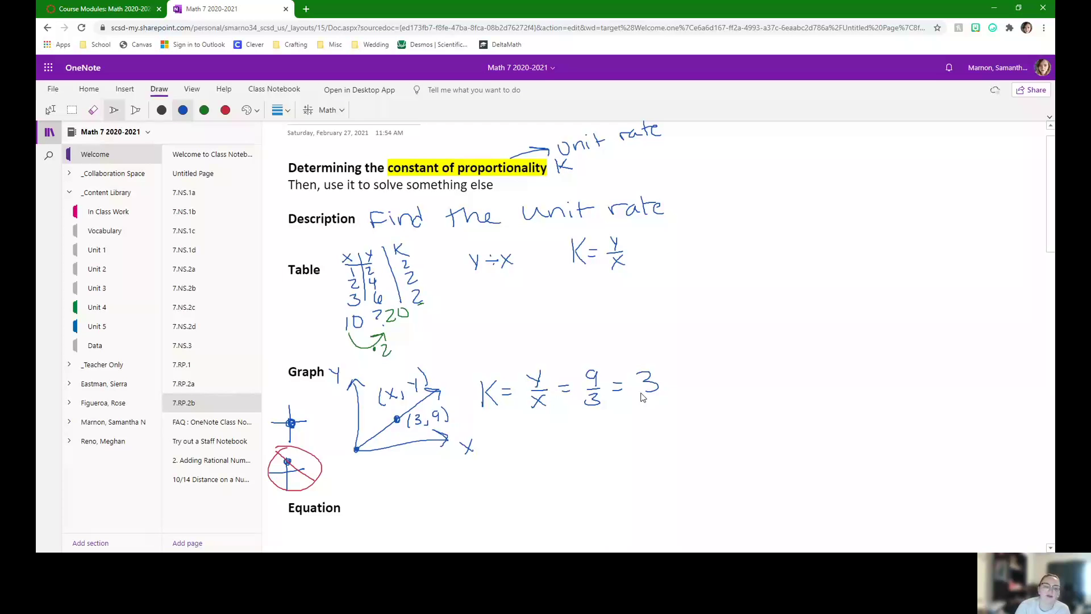
Step: In green, add axis ticks, 6·3 and a second point (6, 18)
click(204, 110)
drag(430, 435, 431, 447)
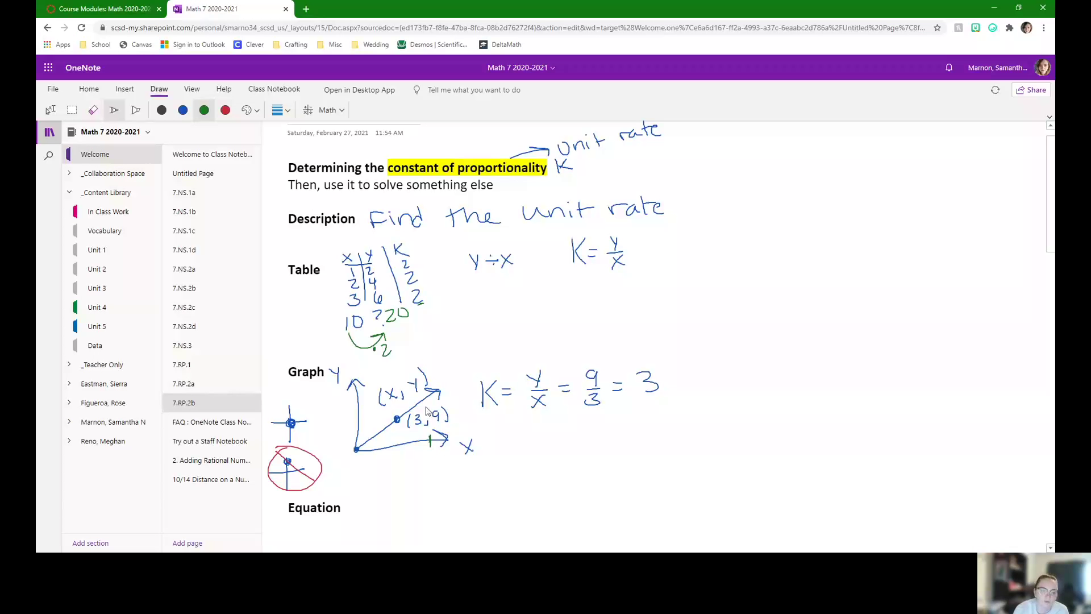
drag(432, 453, 435, 462)
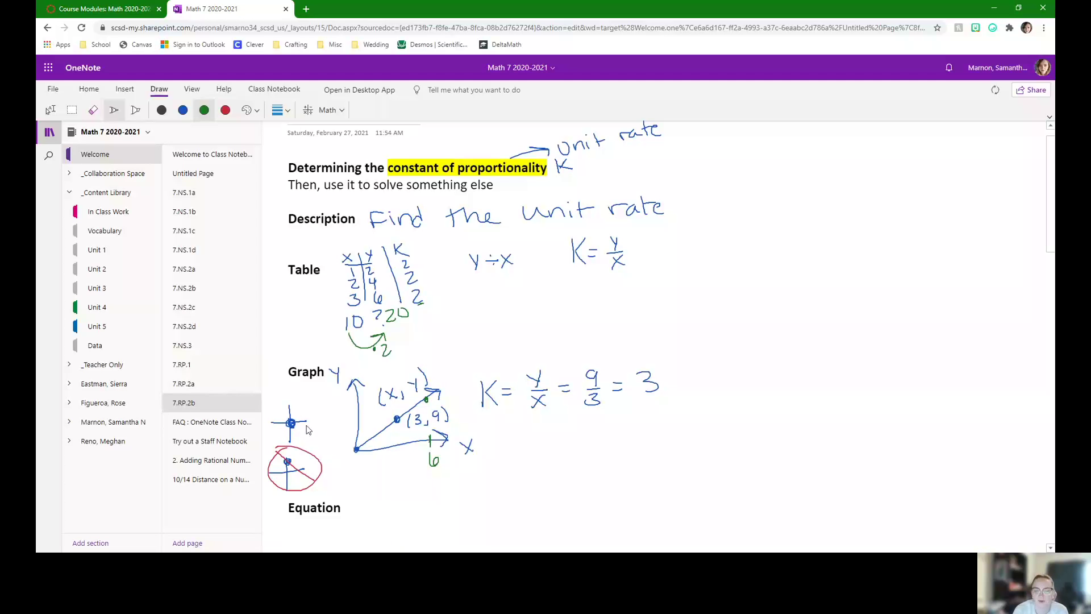
drag(355, 404, 367, 404)
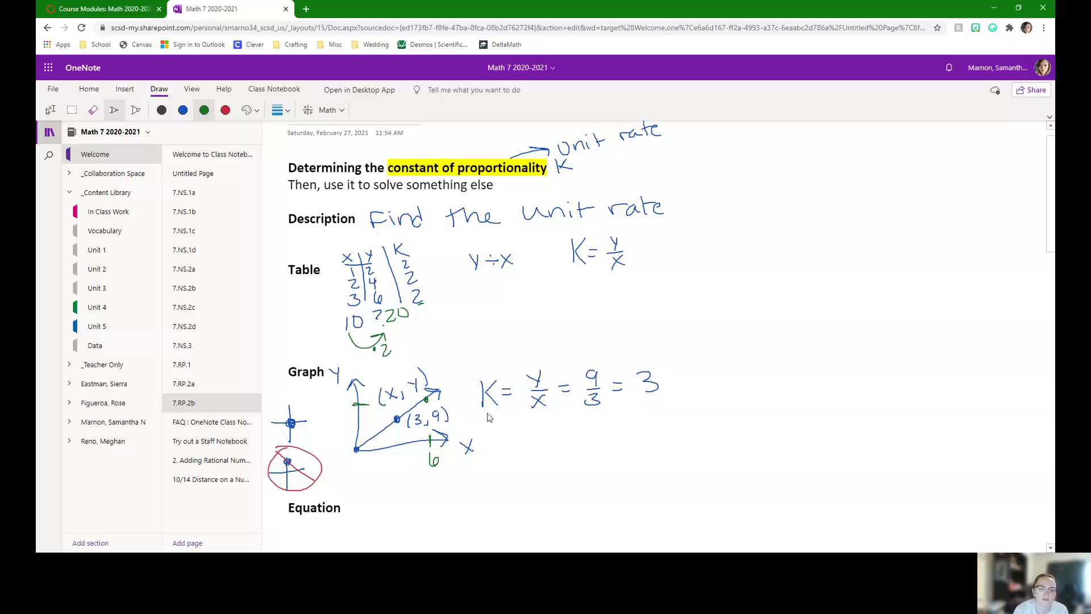
click(447, 462)
mouse_move(436, 365)
mouse_down()
mouse_move(434, 382)
mouse_move(475, 357)
mouse_move(487, 373)
mouse_up()
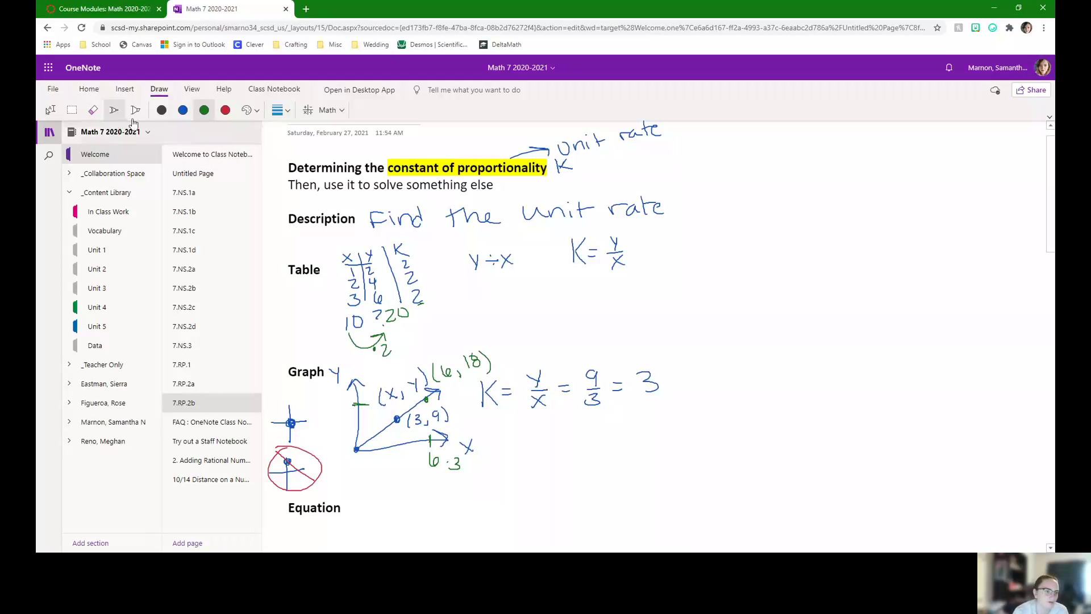
click(191, 110)
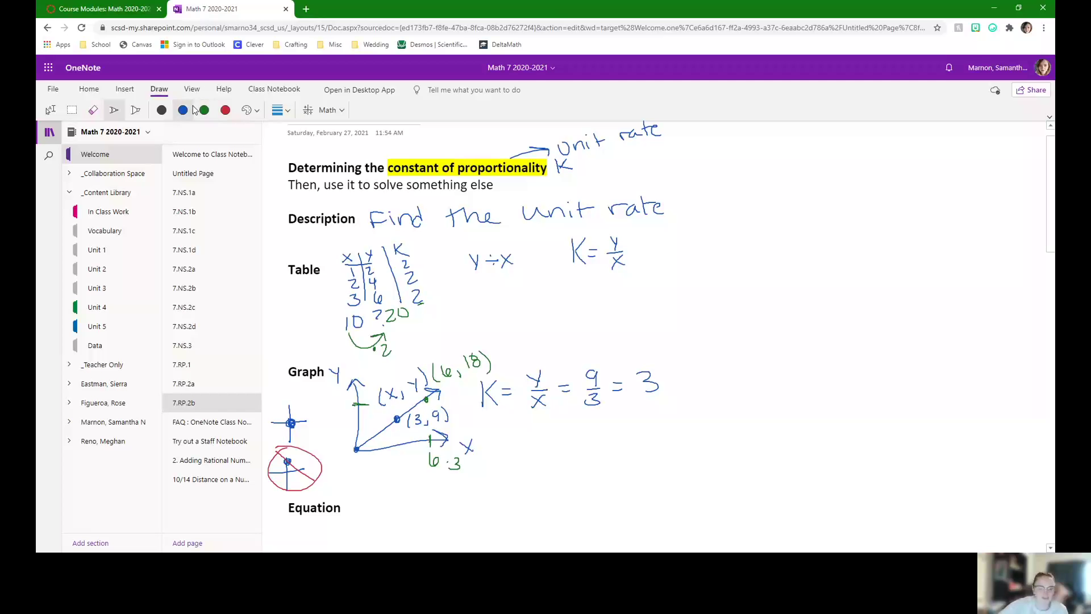
Step: Handwrite 'y = Kx' beside Equation in blue and highlight its K in yellow
scroll(453, 277, down, 3)
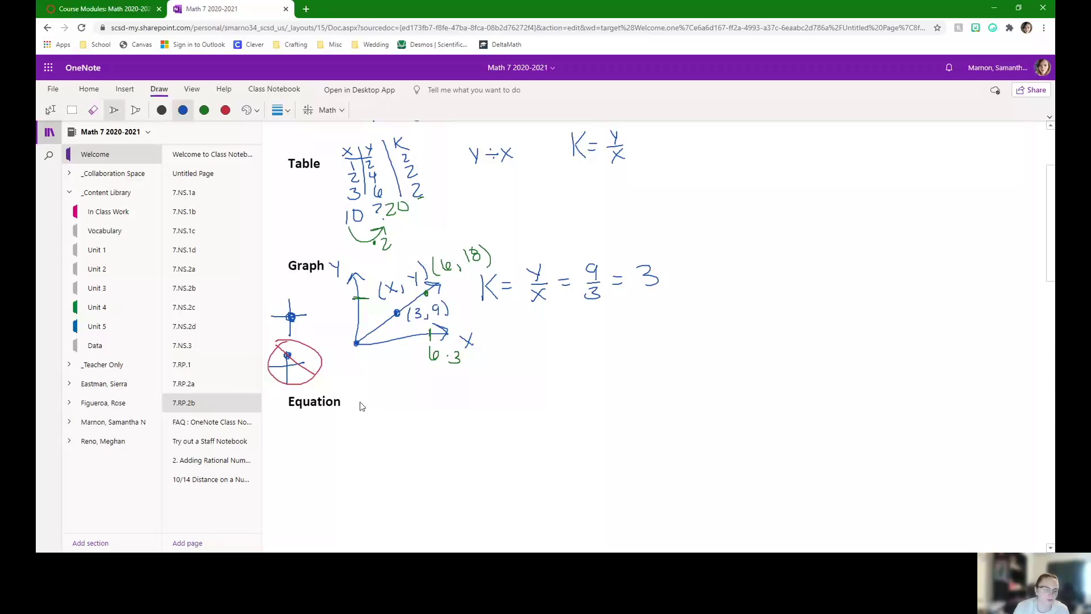
mouse_move(361, 402)
mouse_down()
mouse_move(378, 423)
mouse_move(364, 438)
mouse_up()
drag(389, 410, 416, 416)
mouse_move(431, 398)
mouse_down()
mouse_move(433, 416)
mouse_move(454, 414)
mouse_up()
drag(454, 399, 440, 414)
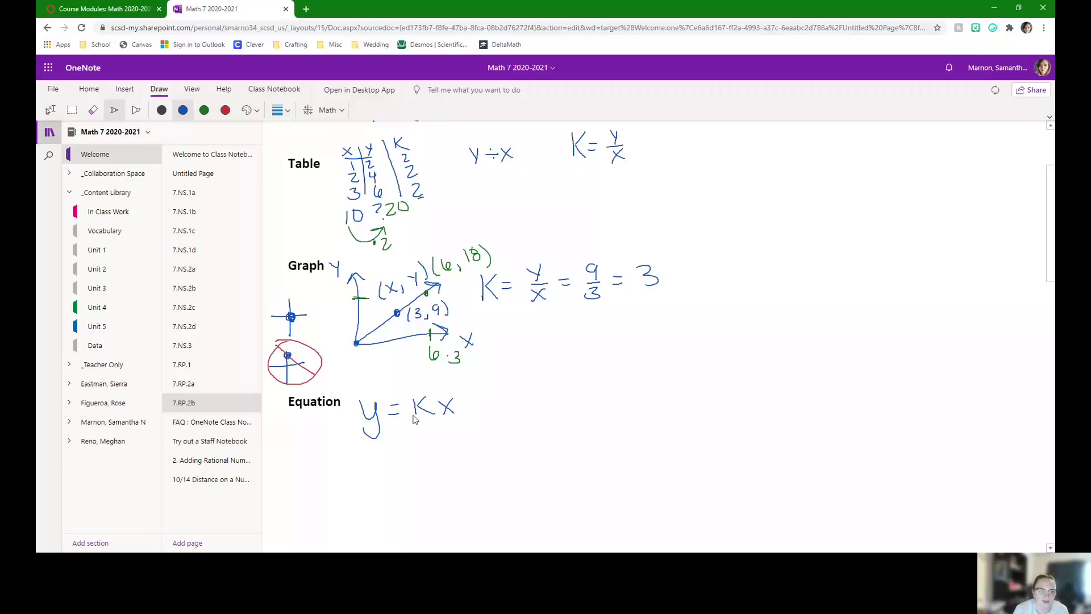
click(136, 110)
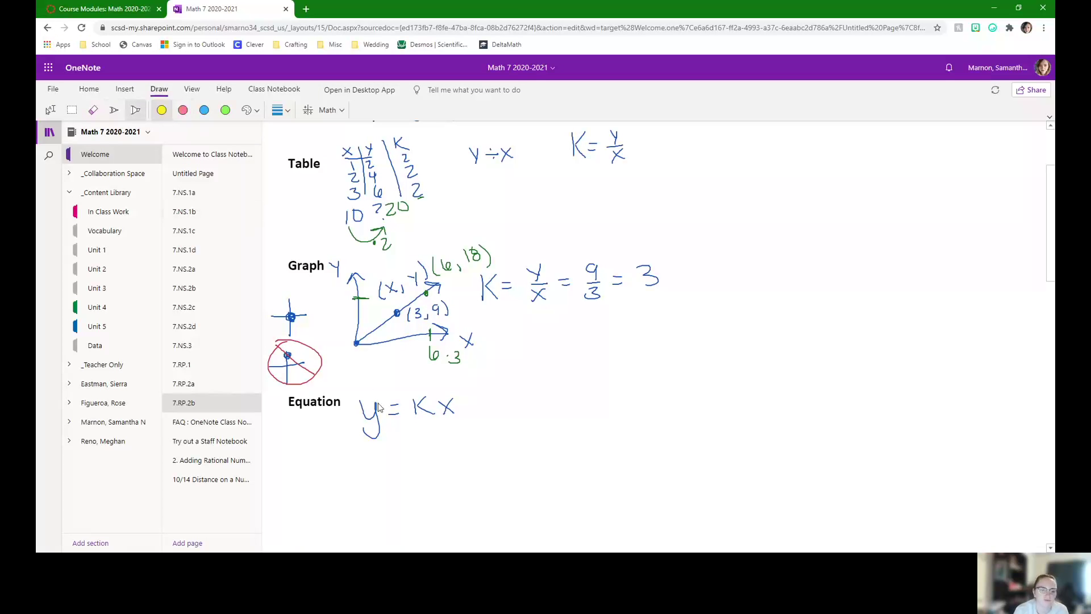
drag(415, 398, 424, 431)
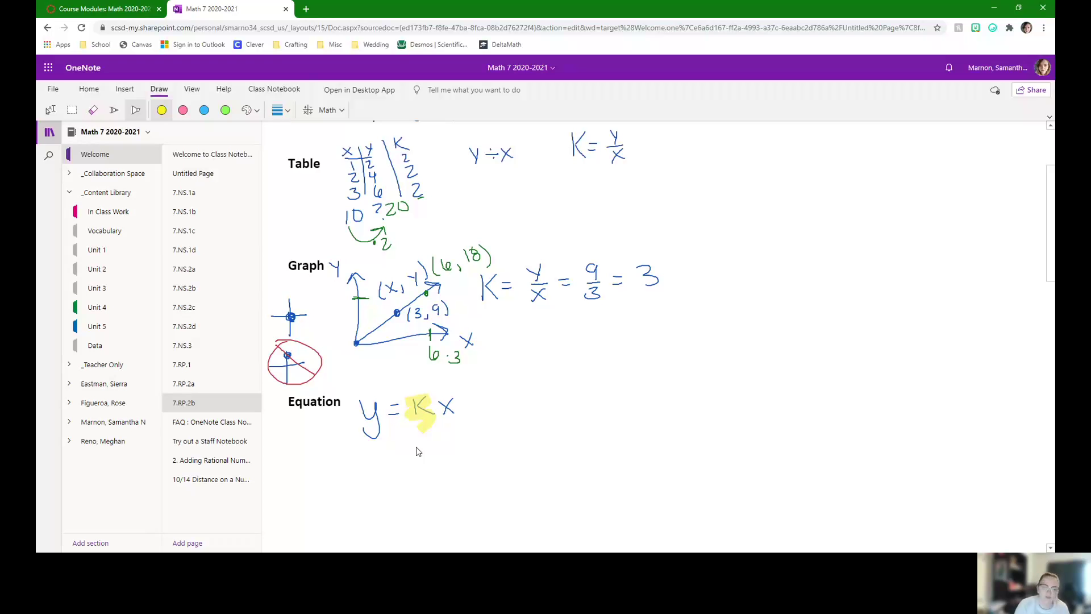
Step: Ink an upward arrow under the equation's K, then return to the top of the page
click(114, 110)
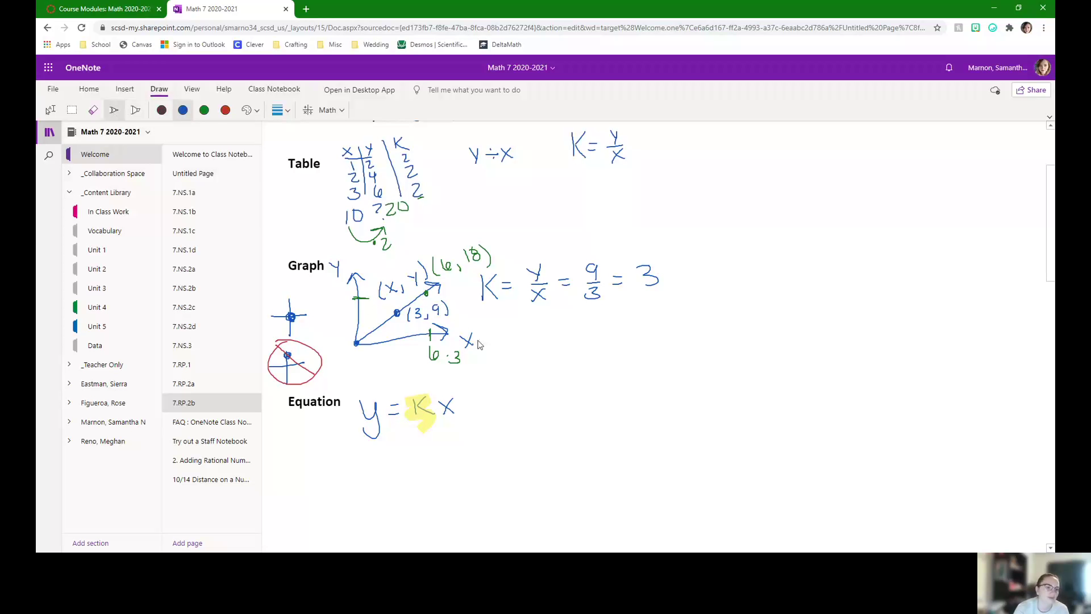
drag(452, 435, 463, 435)
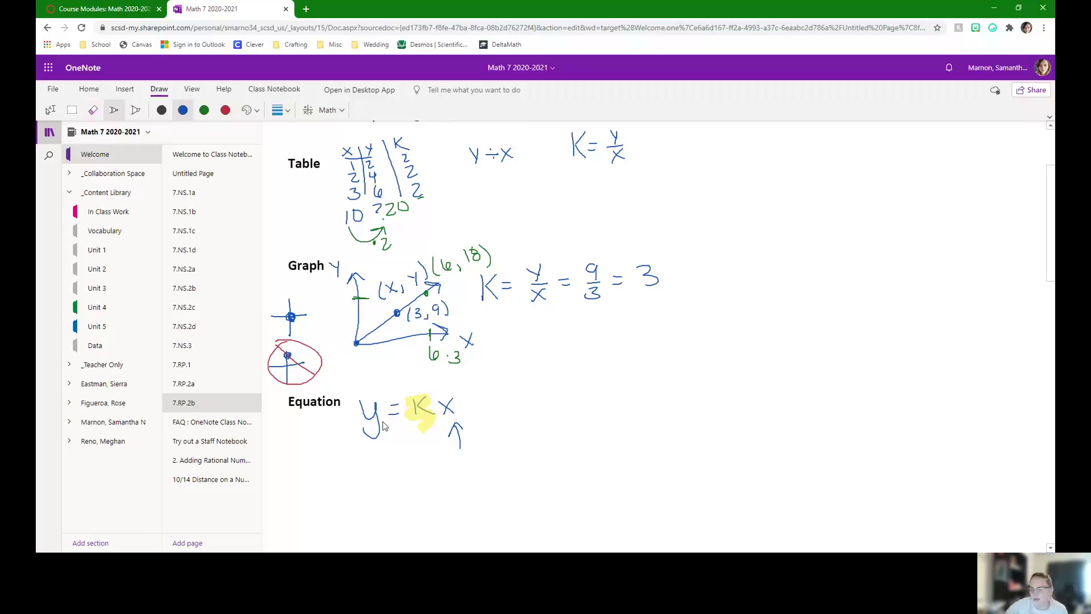
scroll(481, 328, up, 3)
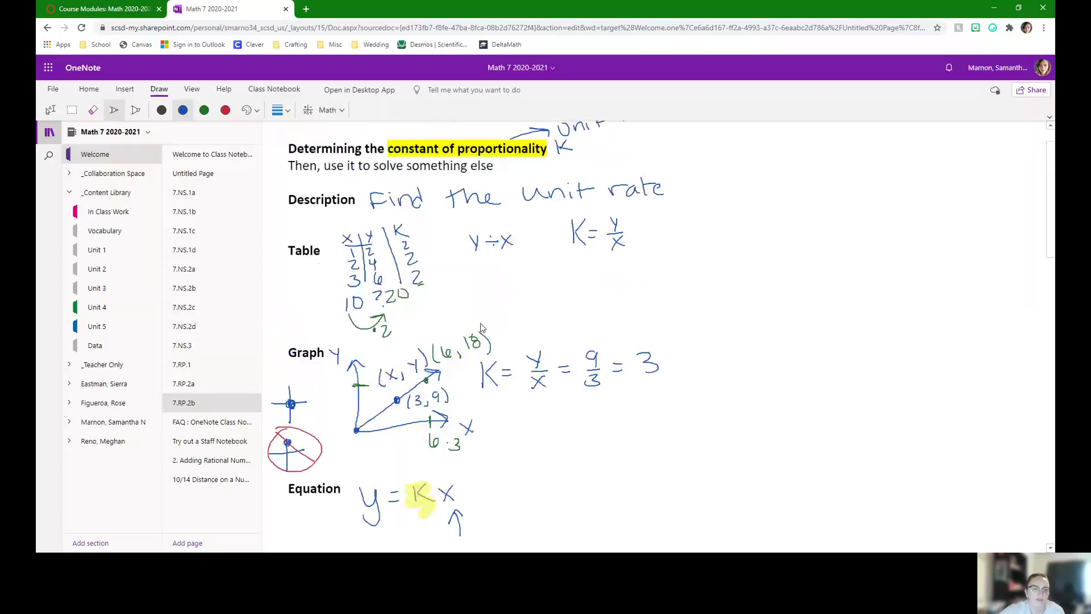
scroll(481, 329, up, 2)
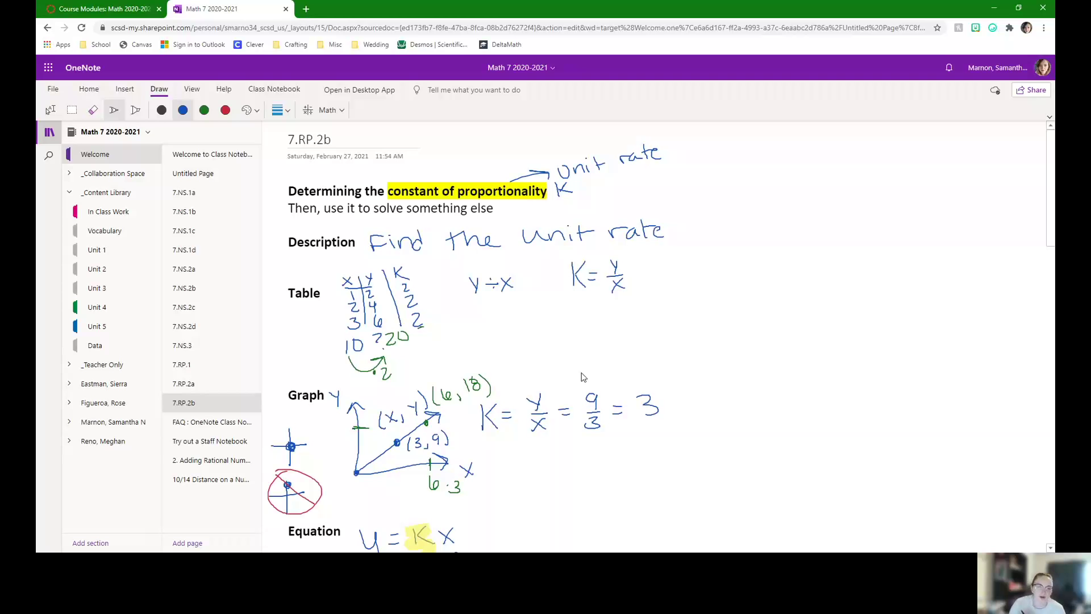